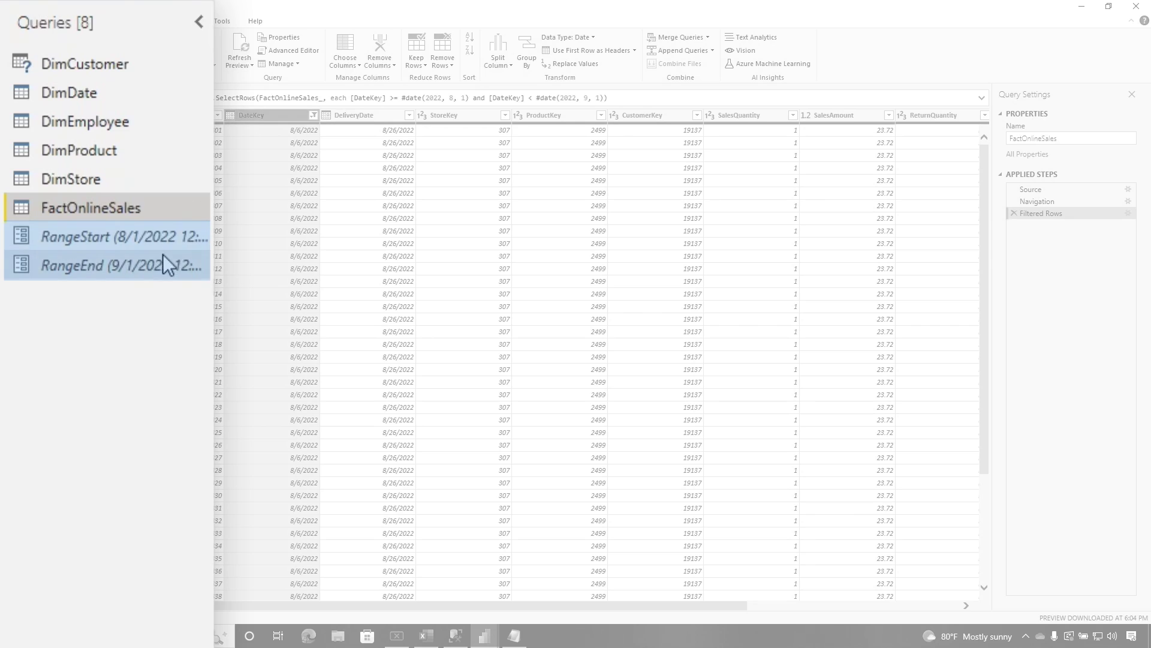
# - Create the blank fn_GetDate query next to the RangeStart and RangeEnd parameters
pyautogui.click(252, 116)
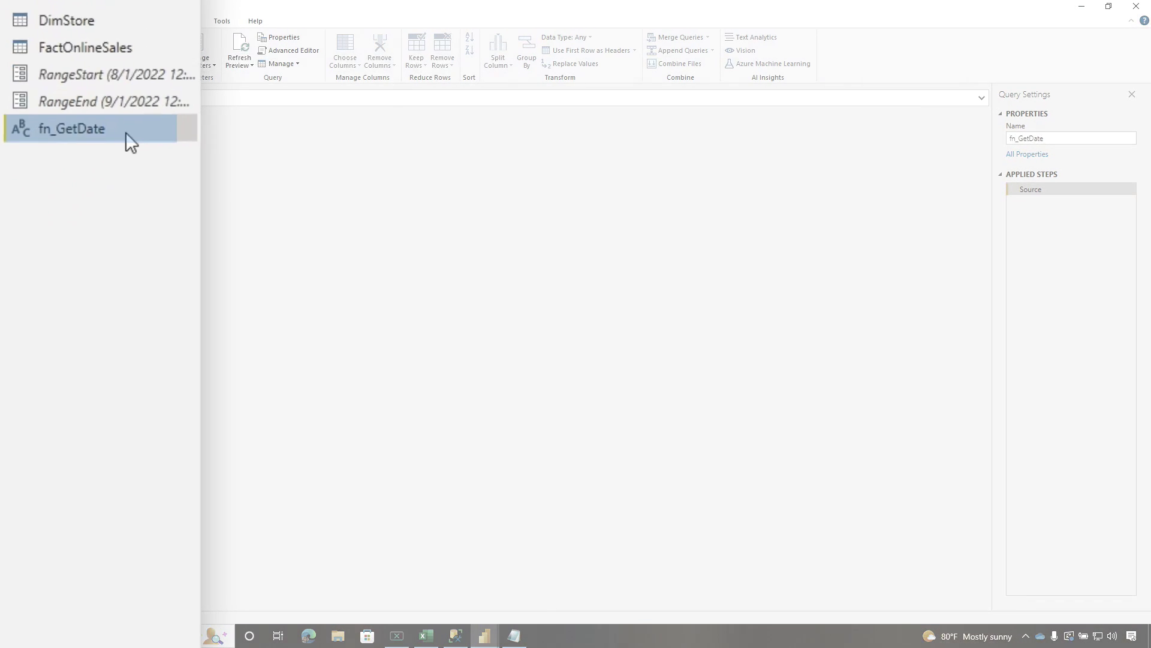
pyautogui.rightClick(125, 132)
# - Save fn_GetDate as the function (IRParam) => Date.From(IRParam)
pyautogui.click(280, 517)
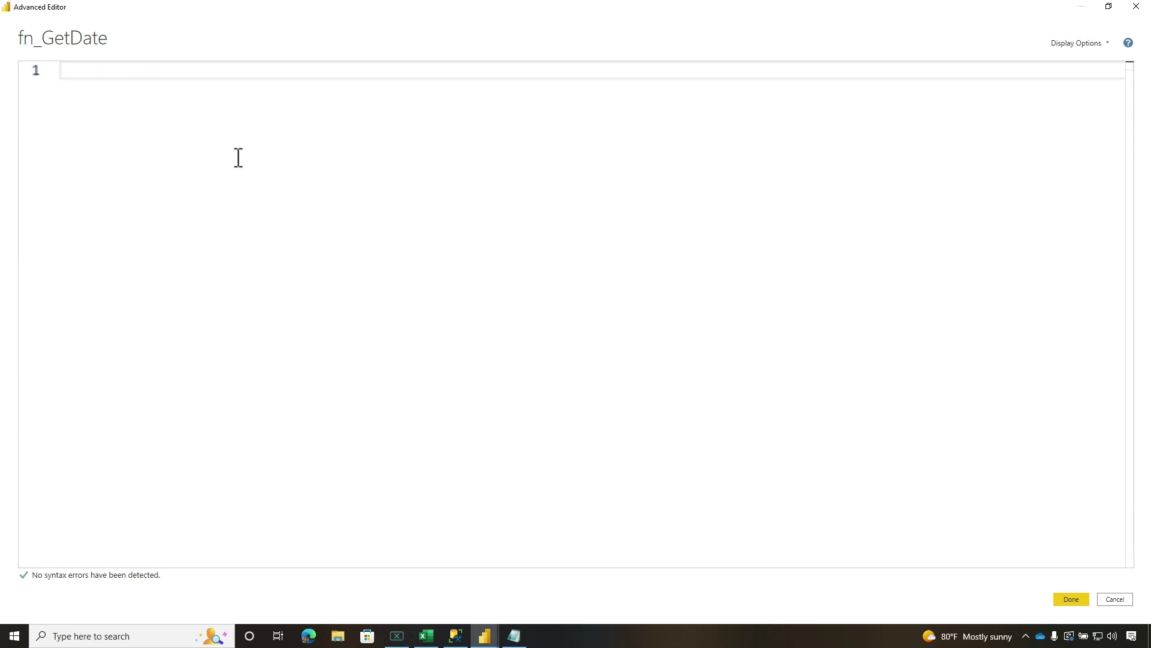
pyautogui.write('(IRP')
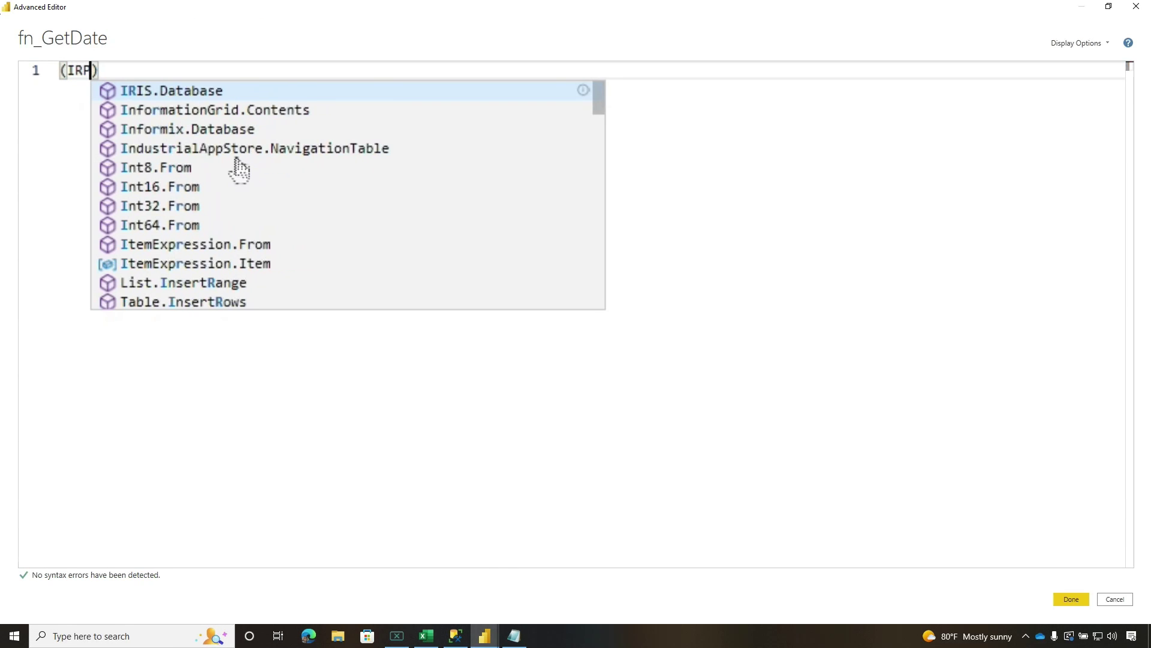
pyautogui.write('aram) =>')
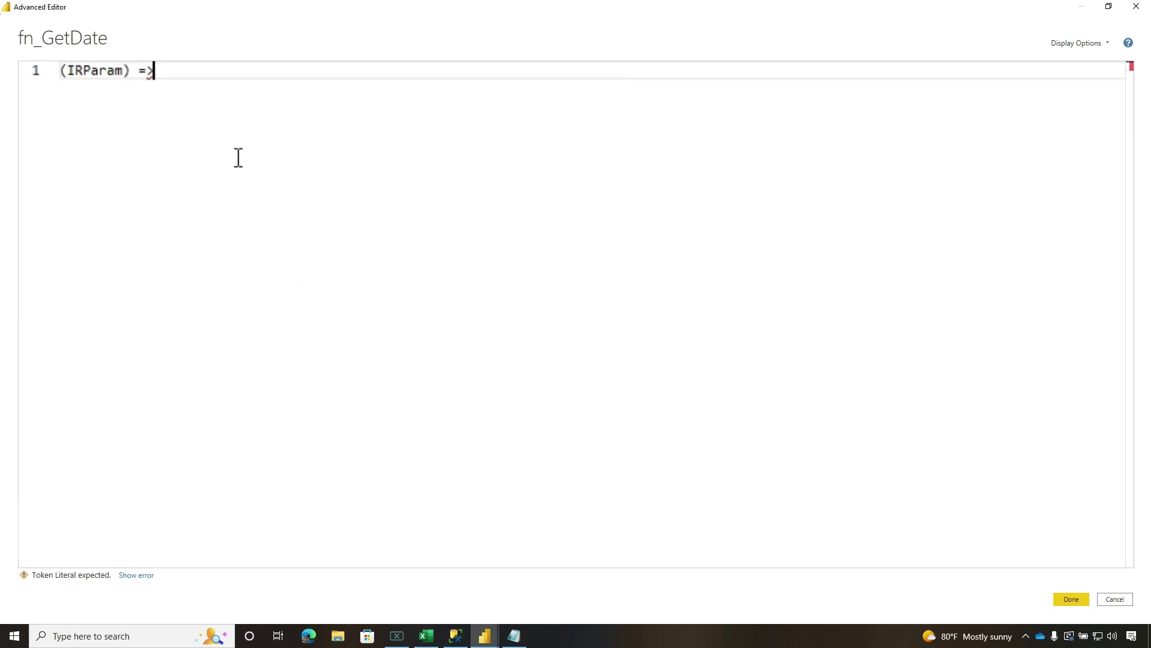
pyautogui.write(' Date.From(')
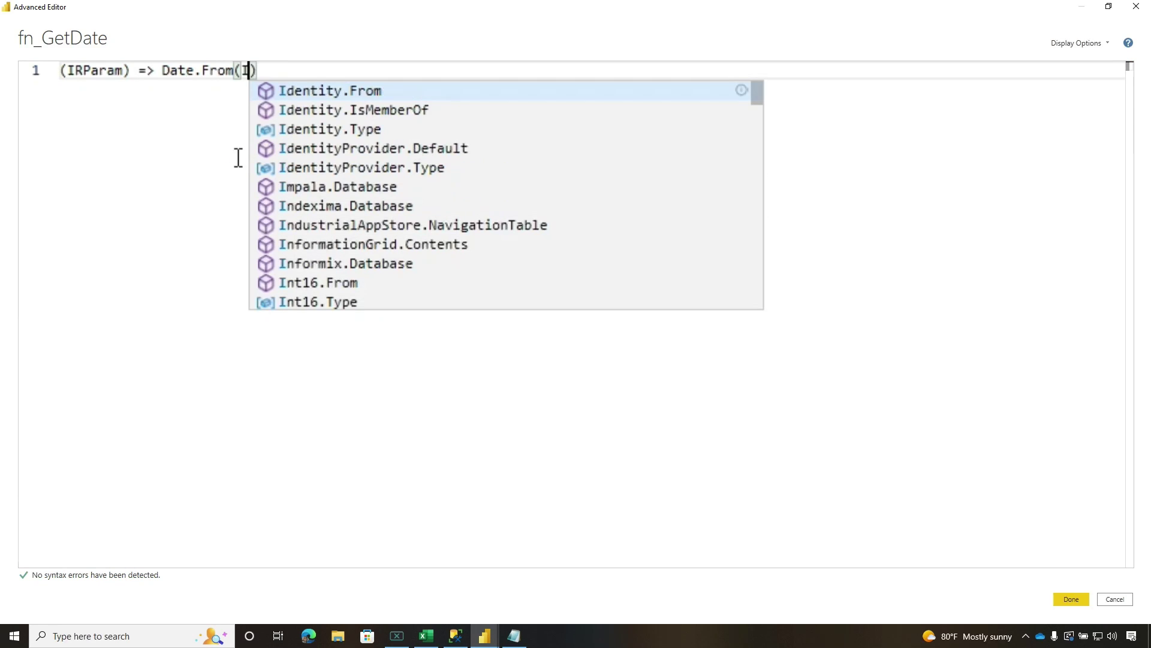
pyautogui.write('IRPatr')
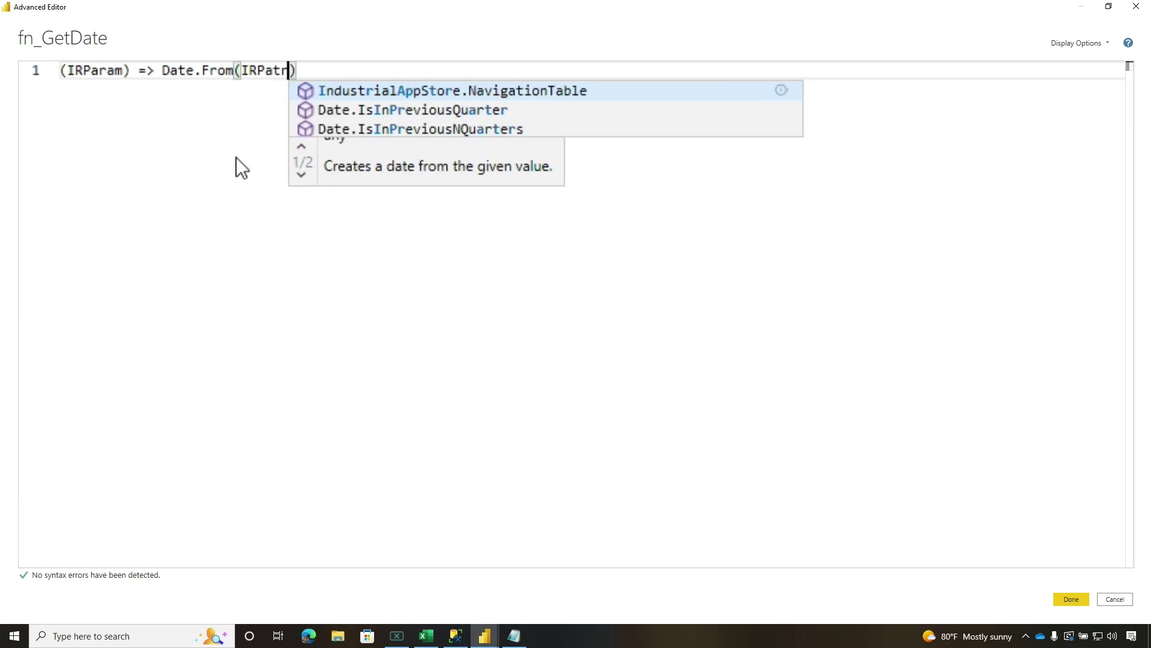
pyautogui.write('am')
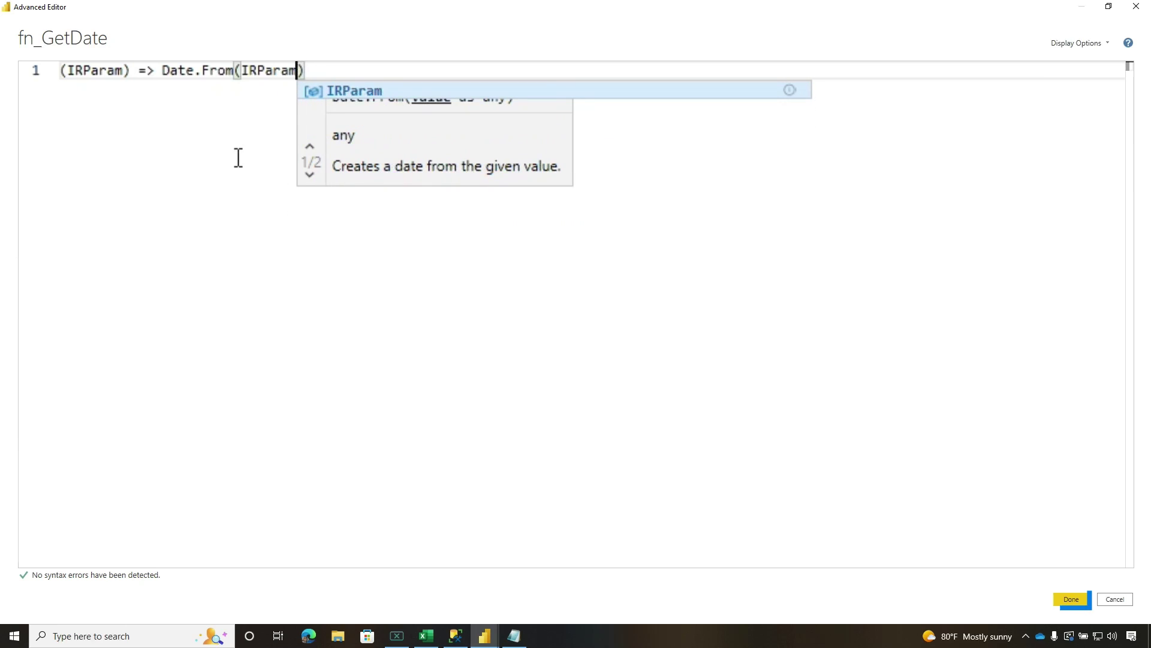
pyautogui.press('Escape')
pyautogui.click(1071, 598)
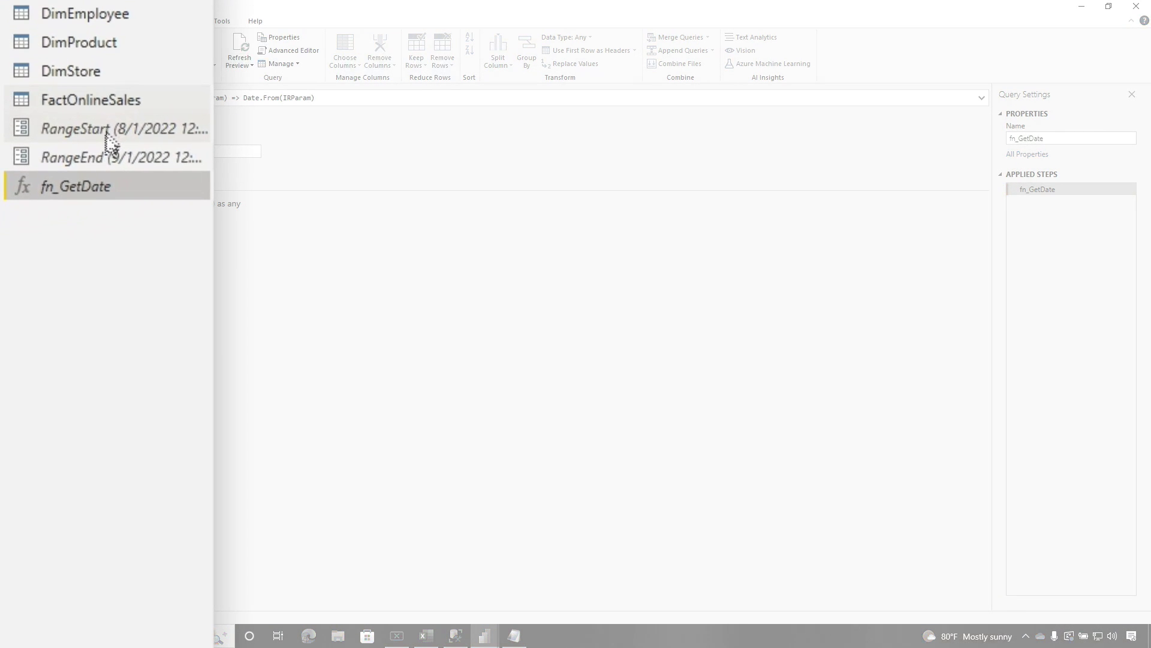
pyautogui.click(89, 100)
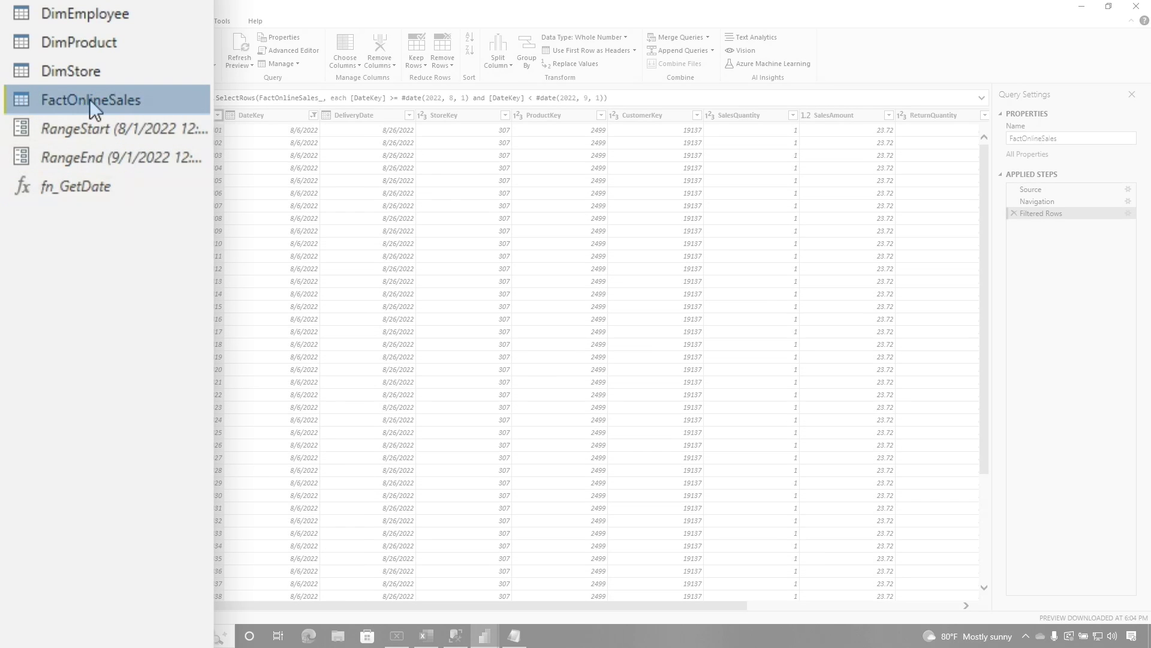
# - Replace the fixed #date bounds with fn_GetDate(RangeStart) and fn_GetDate(RangeEnd)
pyautogui.rightClick(89, 100)
pyautogui.click(185, 501)
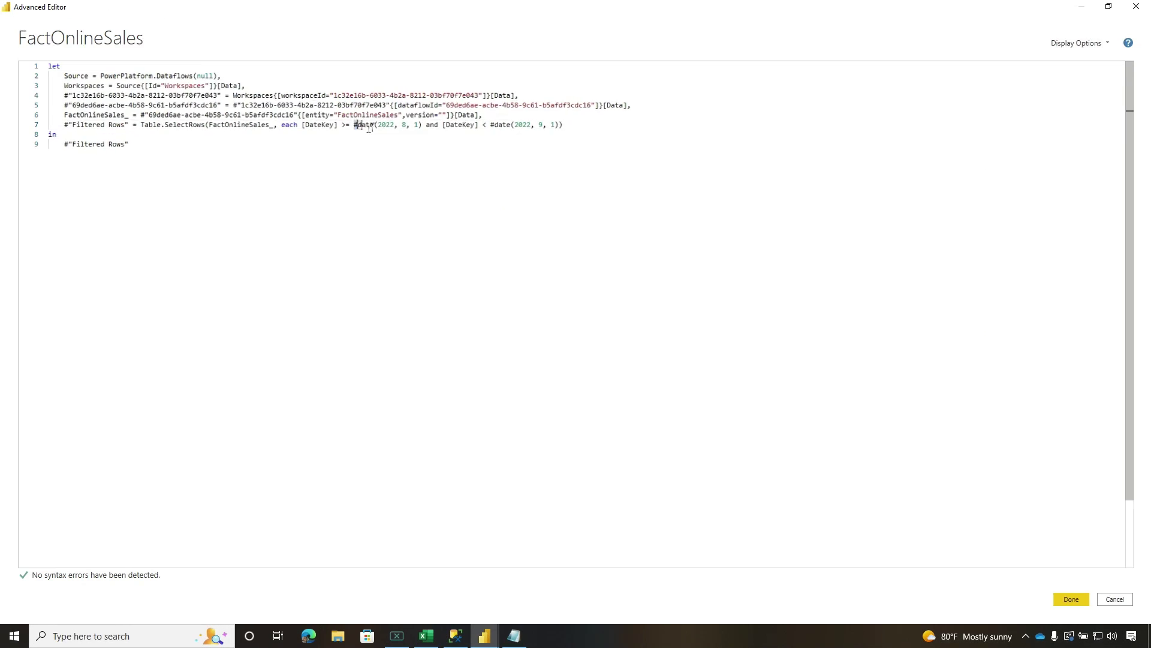
pyautogui.moveTo(610, 177); pyautogui.dragTo(736, 177)
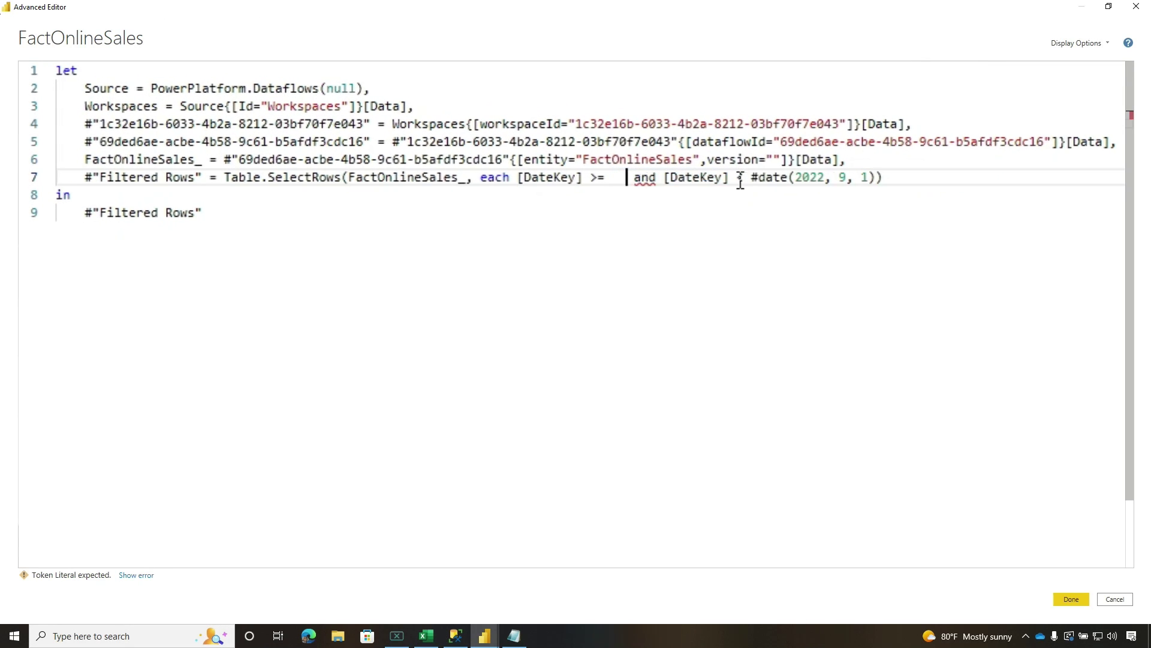
pyautogui.write('fn_GetDate')
pyautogui.press('Escape')
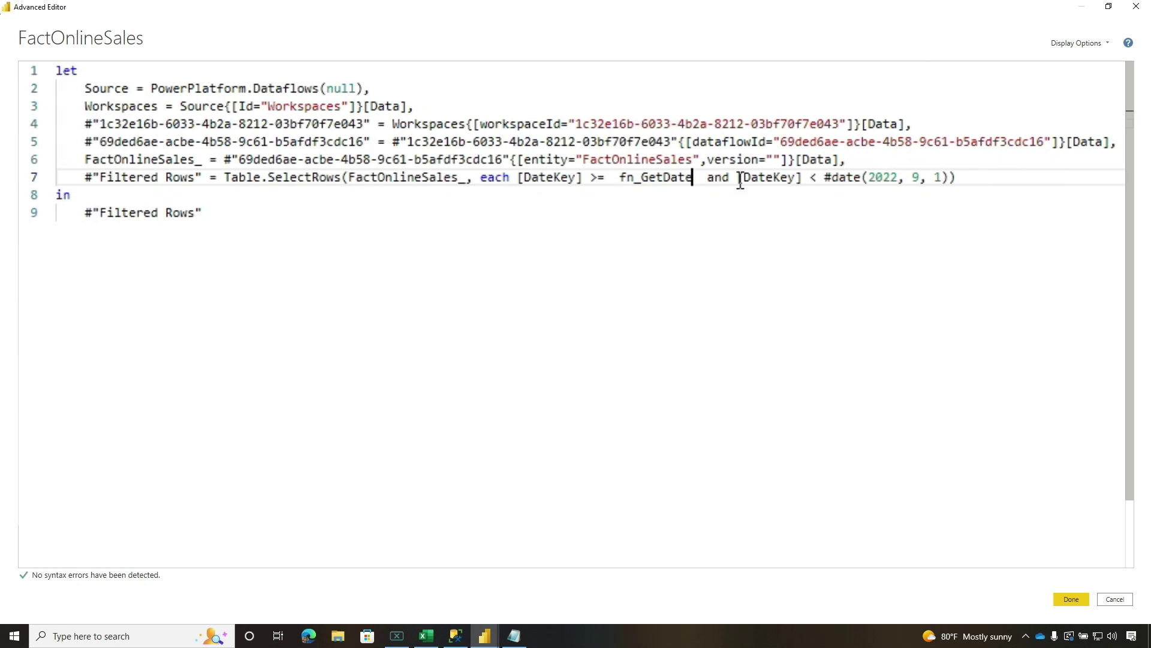
pyautogui.write('Start')
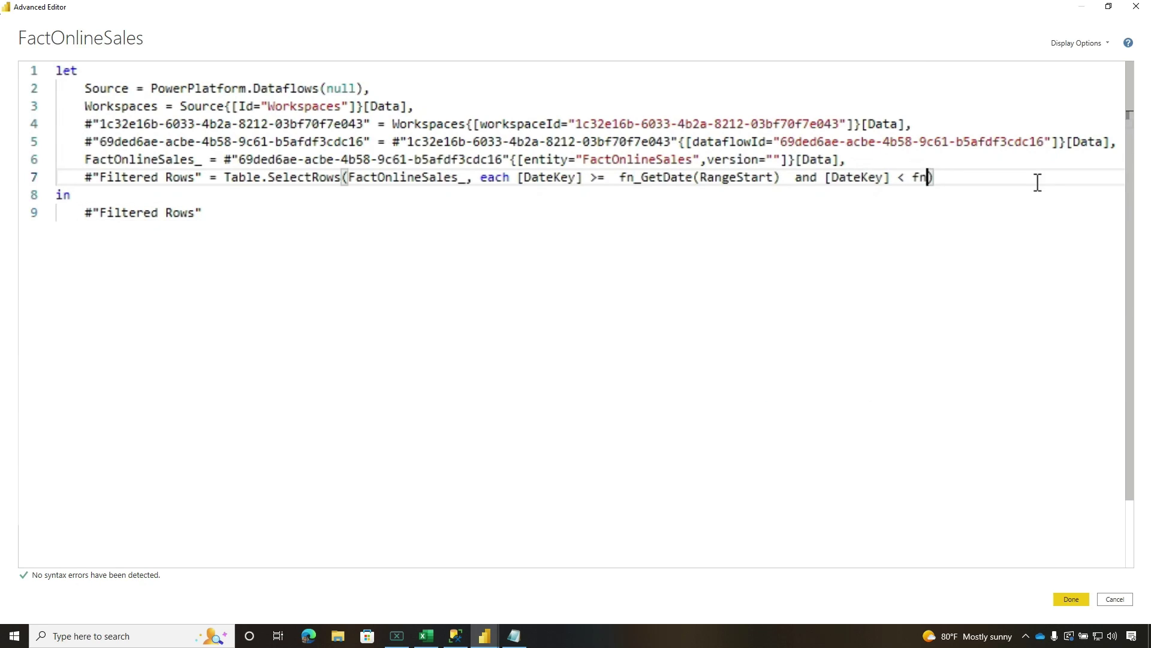
pyautogui.write('_GetDate(Range')
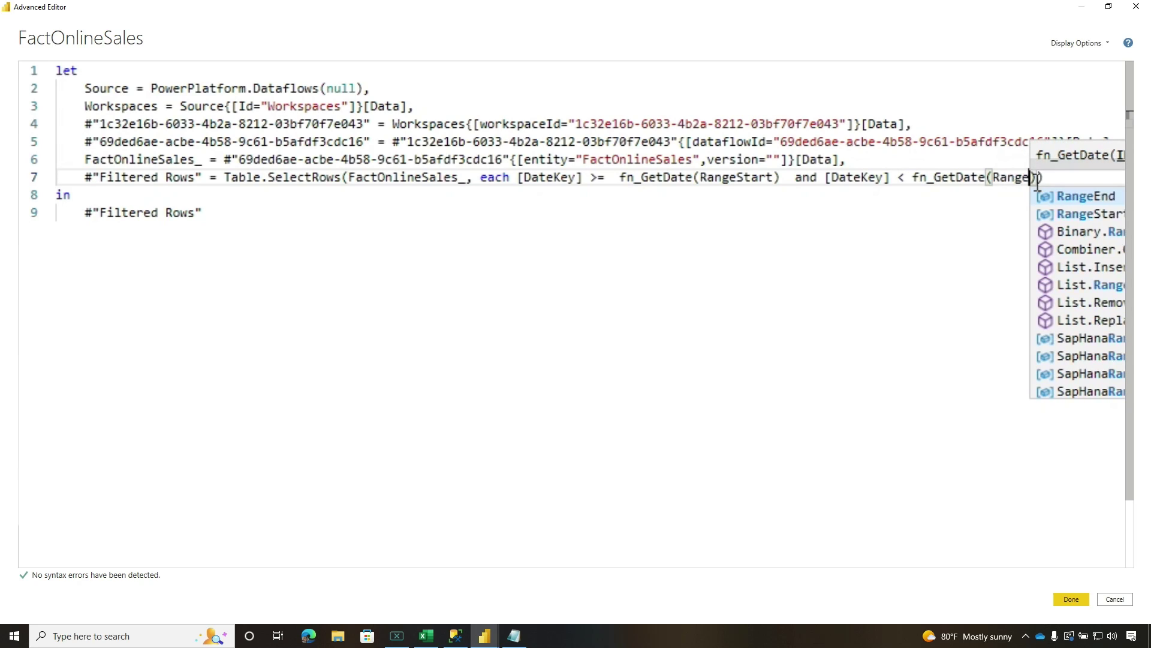
pyautogui.press('Tab')
pyautogui.scroll(-3, 576, 270)
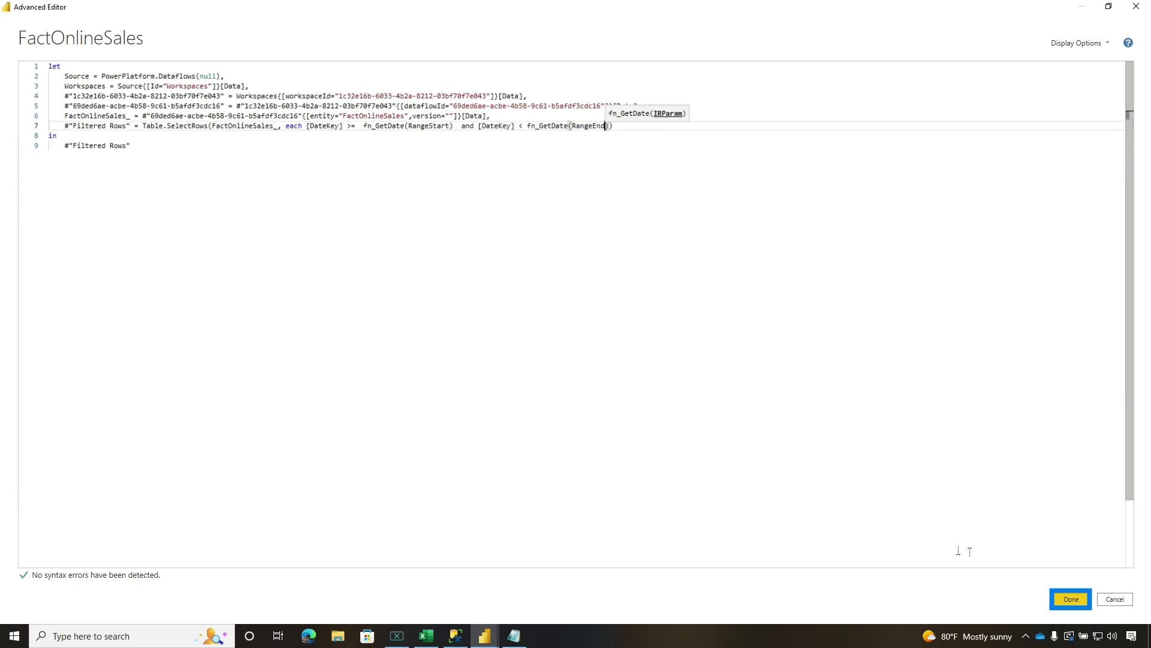
pyautogui.click(1063, 594)
# - Inspect RangeStart's current value of 8/1/2022 12:00:00 AM
pyautogui.click(127, 236)
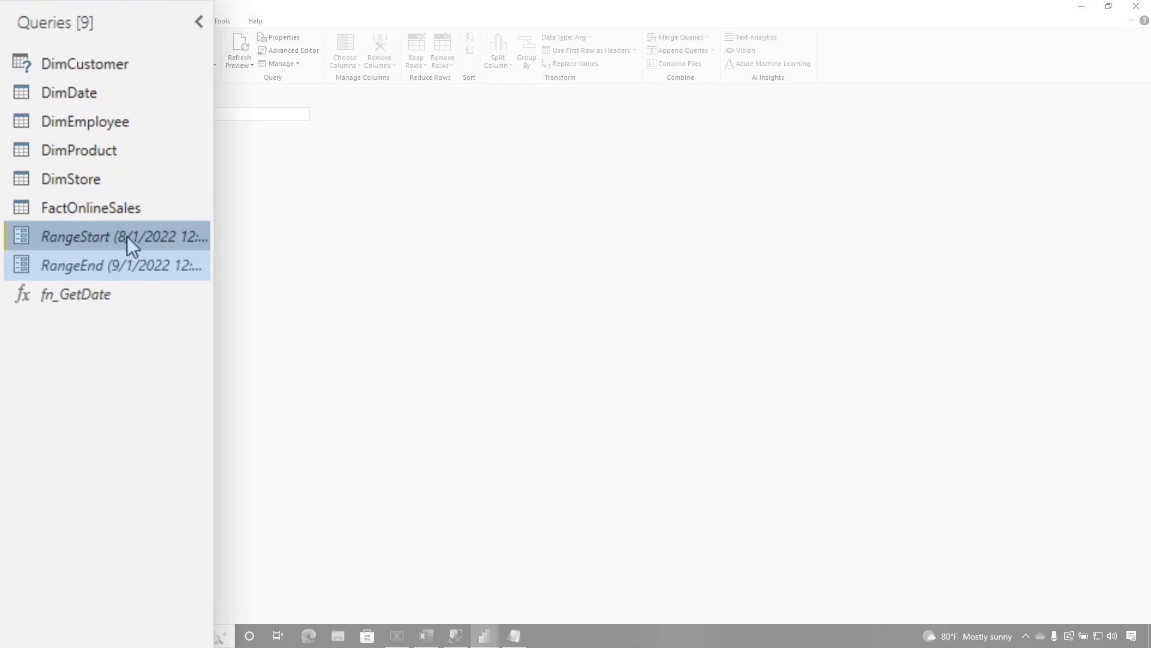
pyautogui.click(127, 237)
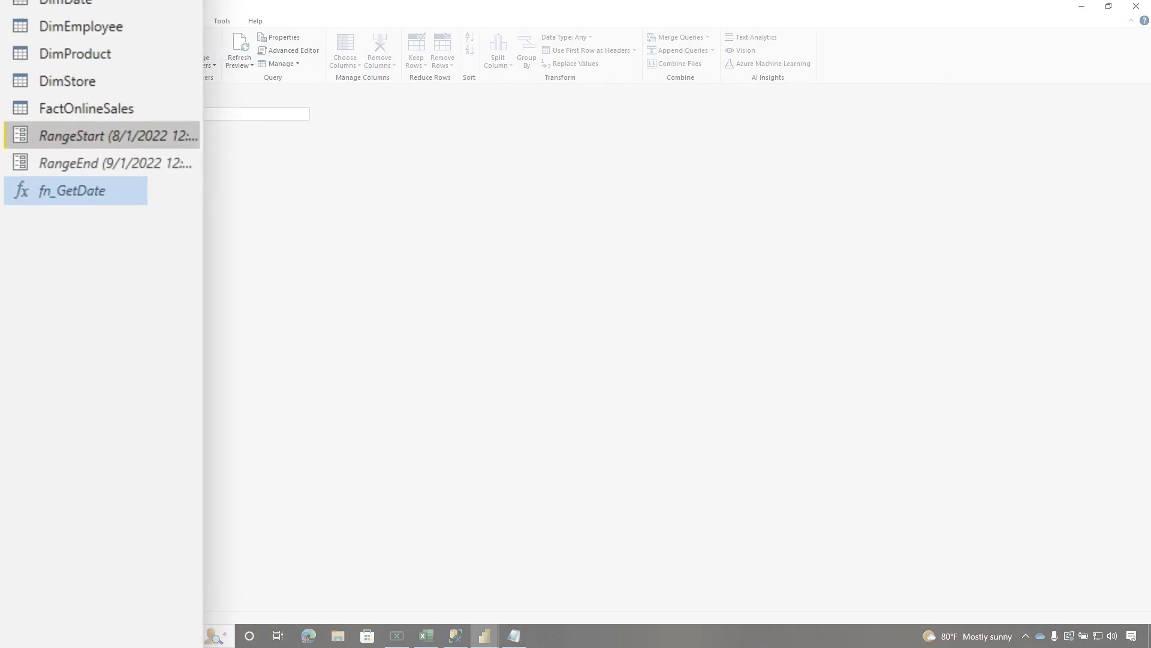
# - Change fn_GetDate's signature to (IRParam as datetime) as date and save it
pyautogui.rightClick(78, 192)
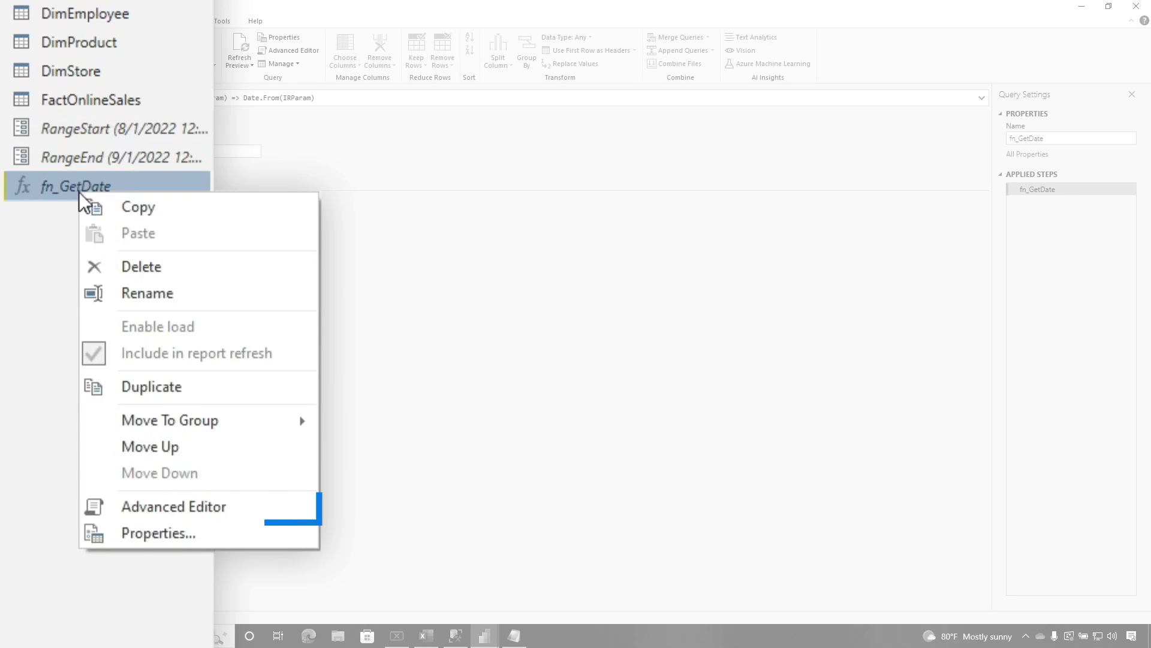
pyautogui.click(144, 462)
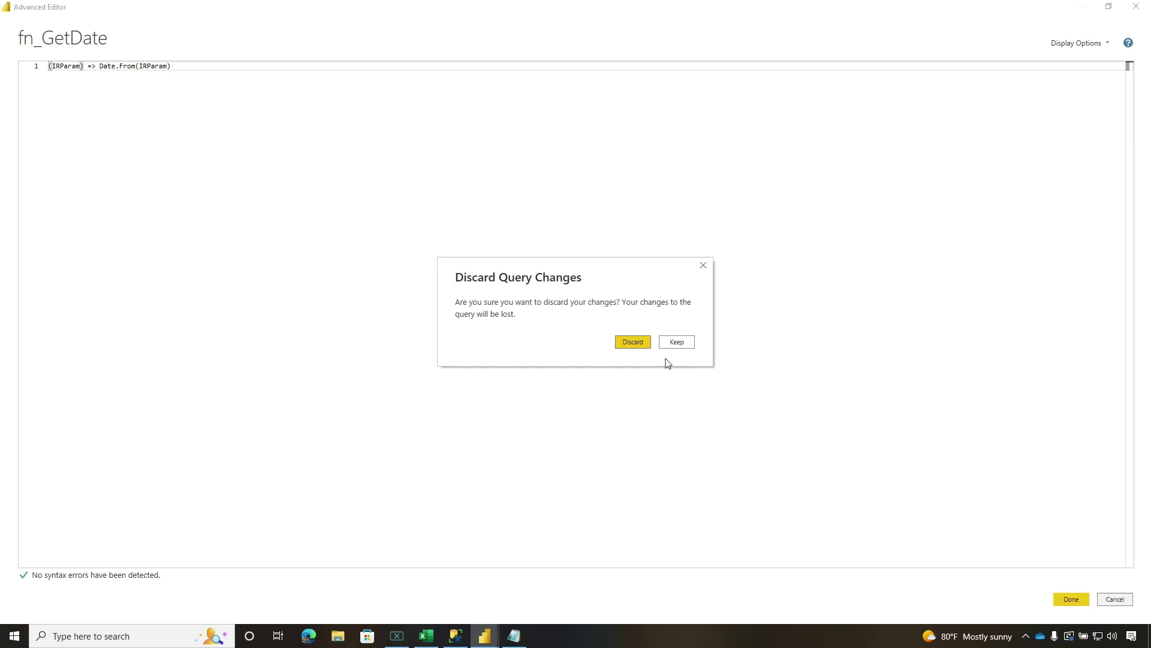
pyautogui.click(639, 346)
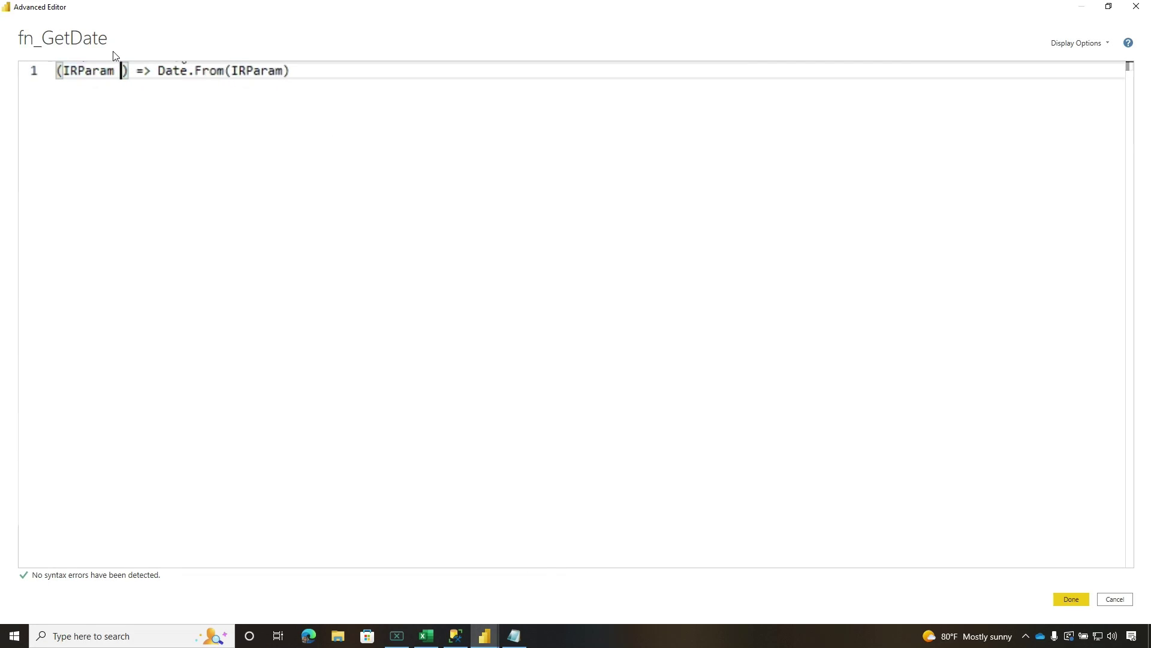
pyautogui.write('as da')
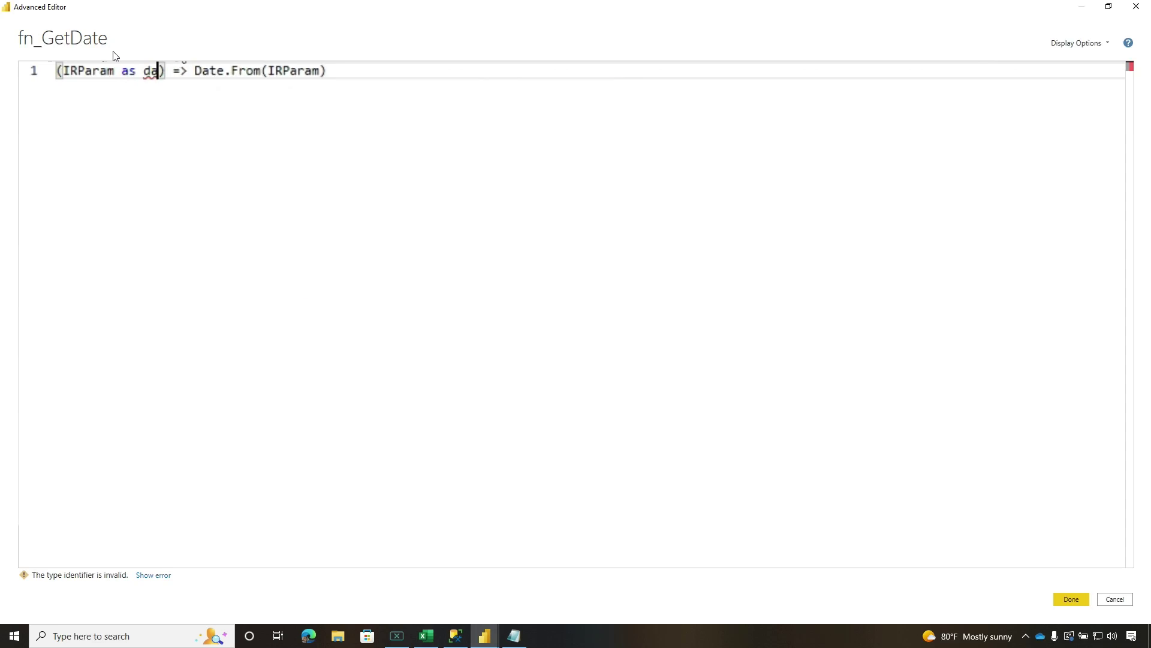
pyautogui.write('tetime')
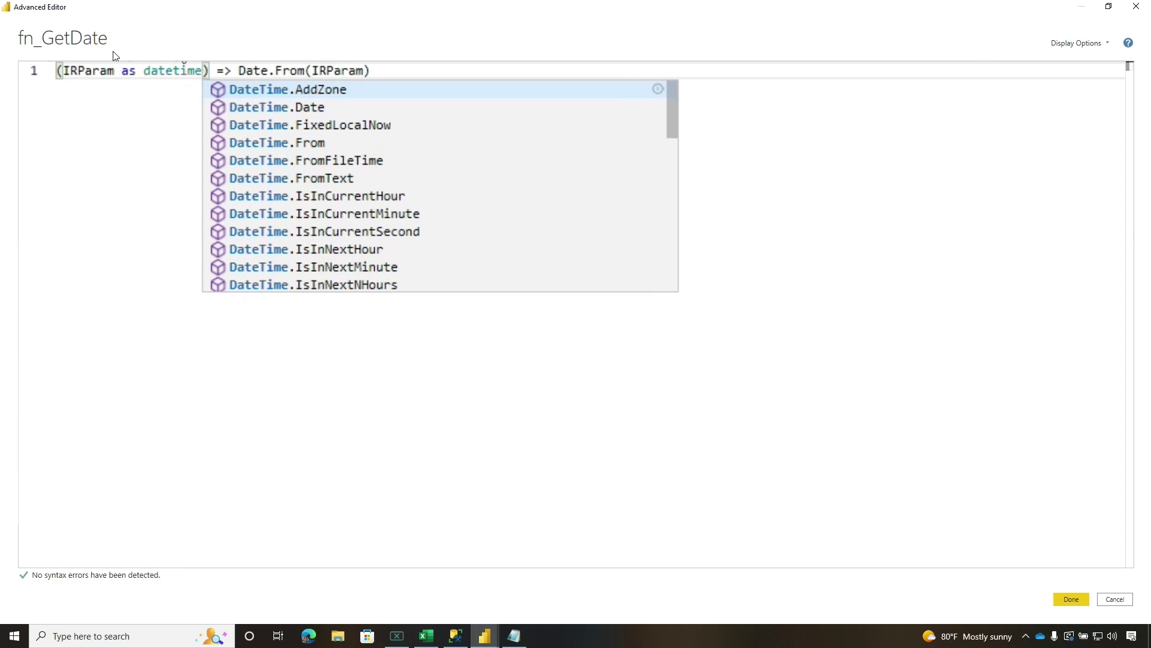
pyautogui.press('Escape')
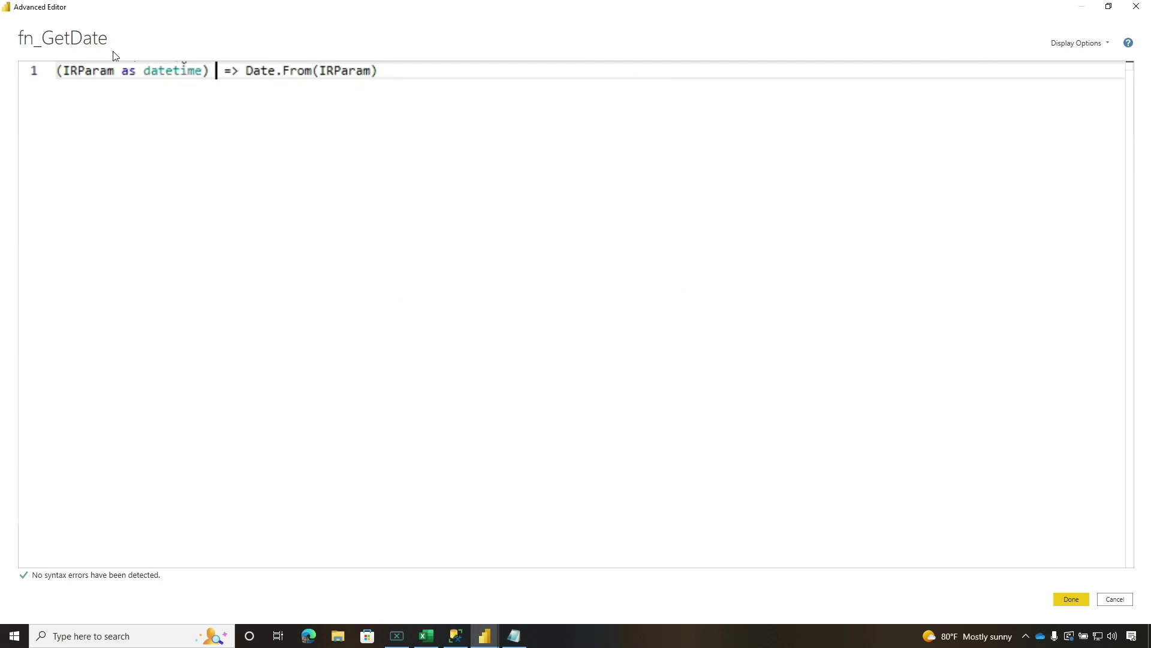
pyautogui.write('asdate')
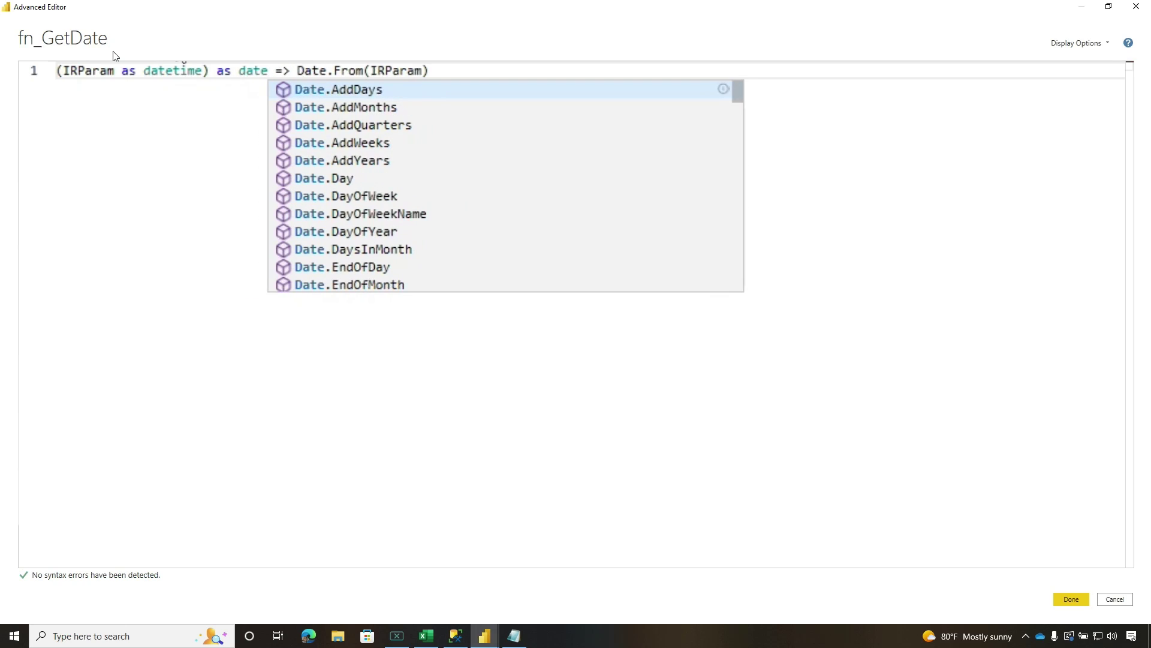
pyautogui.press('End')
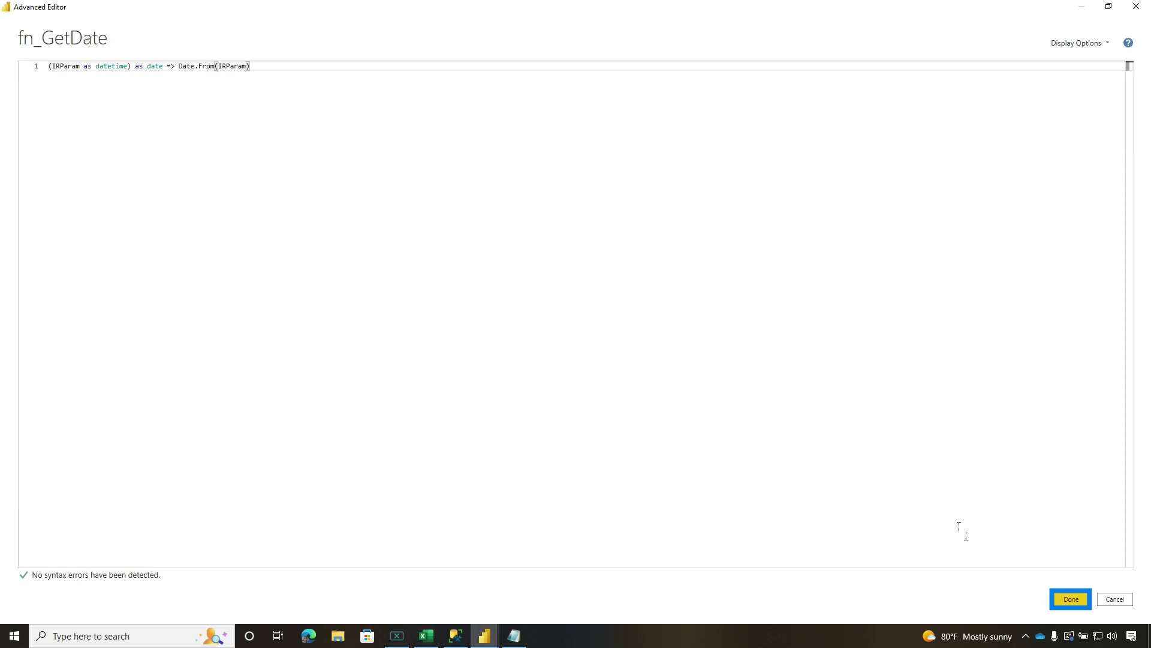
pyautogui.click(1070, 599)
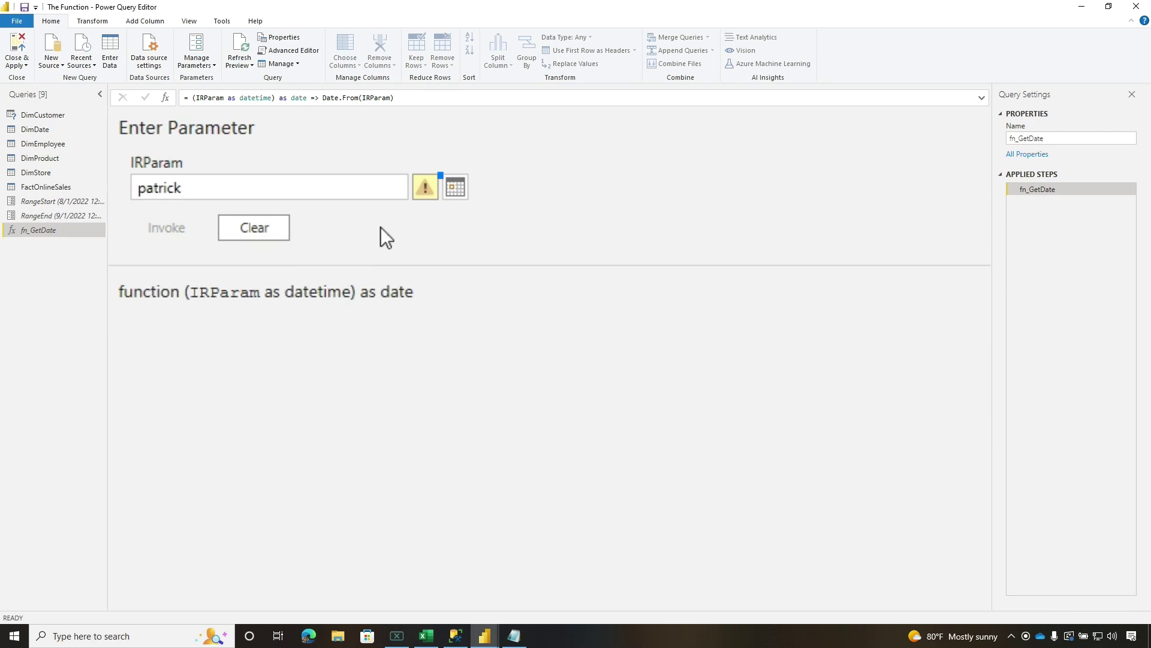
pyautogui.write('/2022')
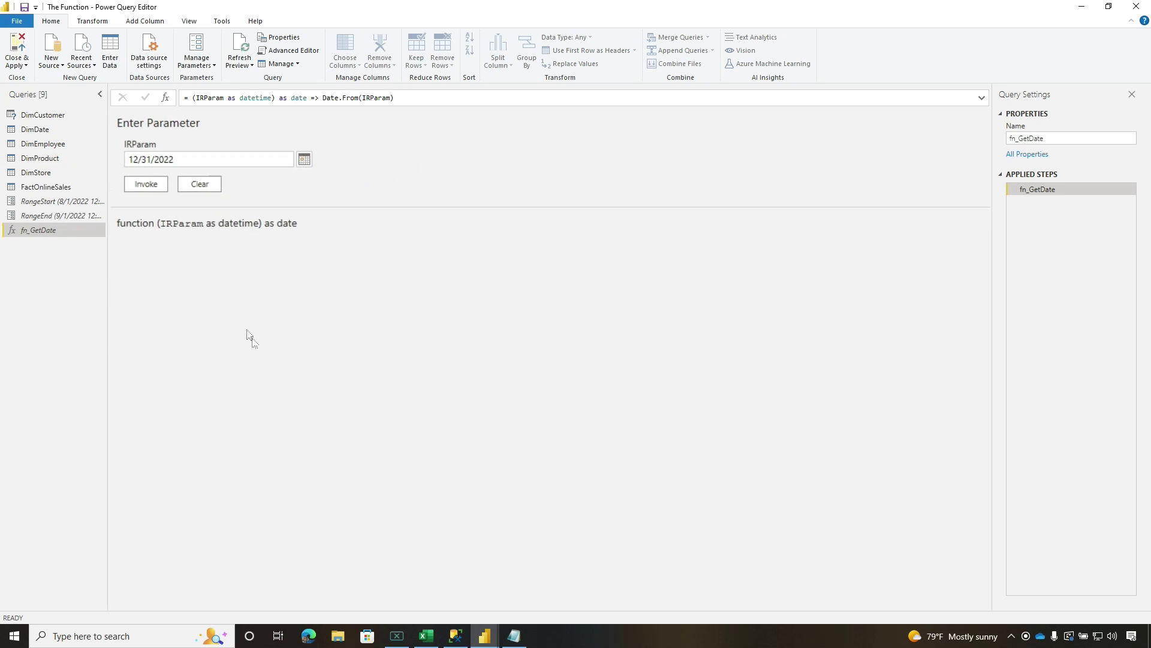
pyautogui.rightClick(49, 233)
pyautogui.click(95, 388)
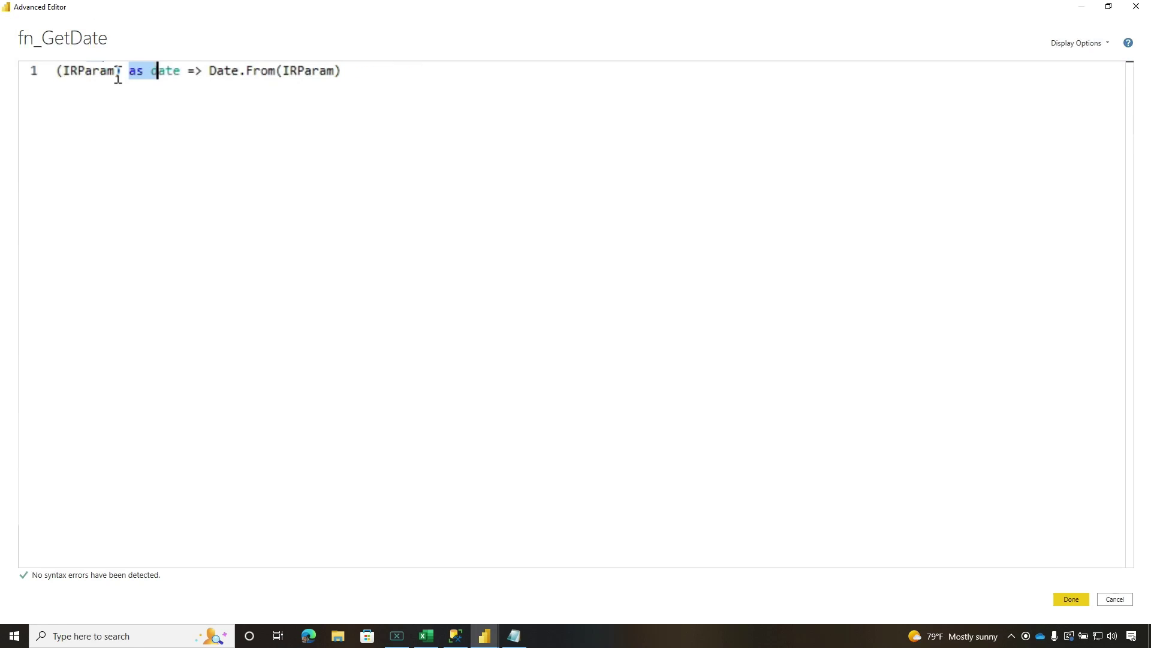
pyautogui.click(1068, 600)
pyautogui.click(248, 157)
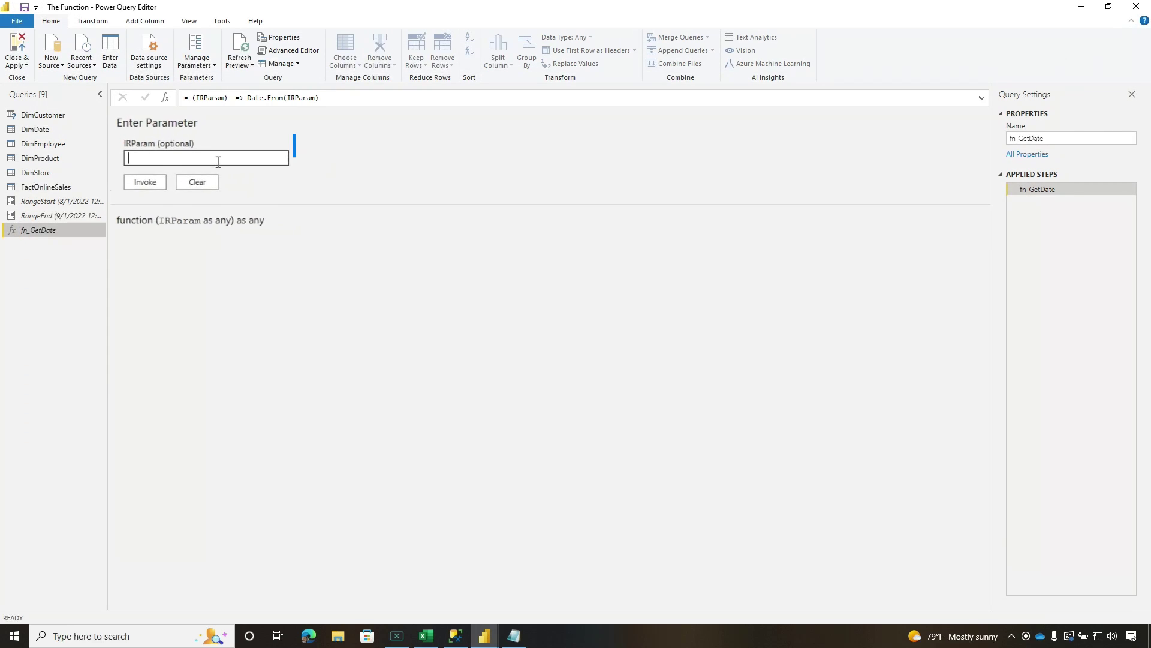
pyautogui.write('adsfsaef')
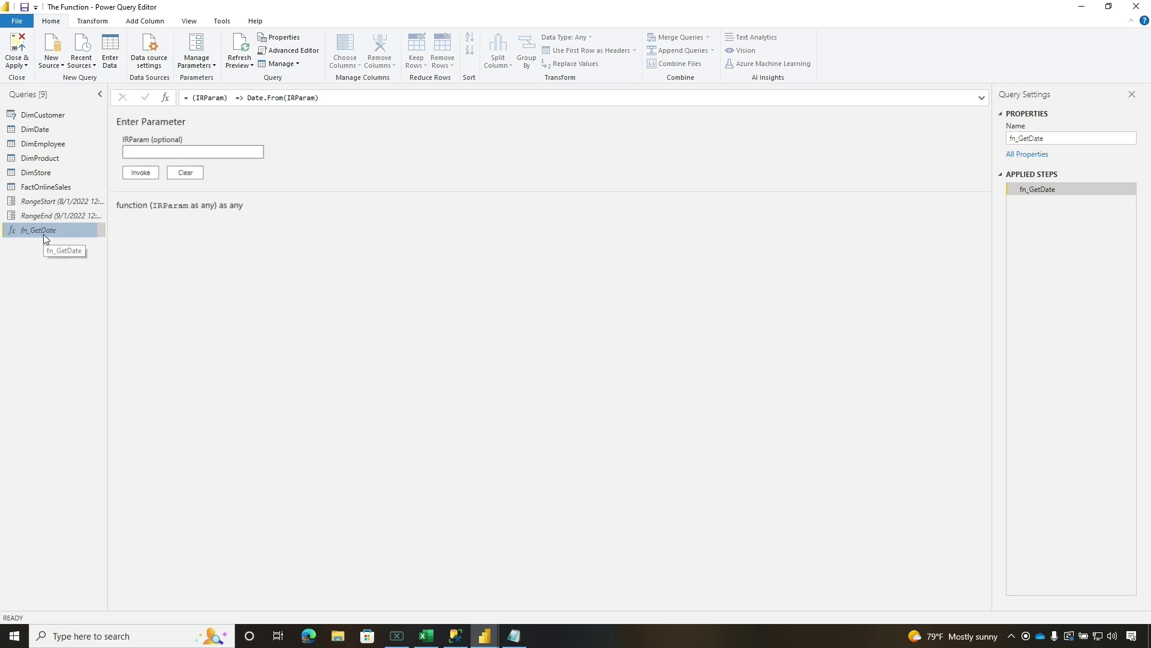
pyautogui.rightClick(39, 230)
pyautogui.click(91, 391)
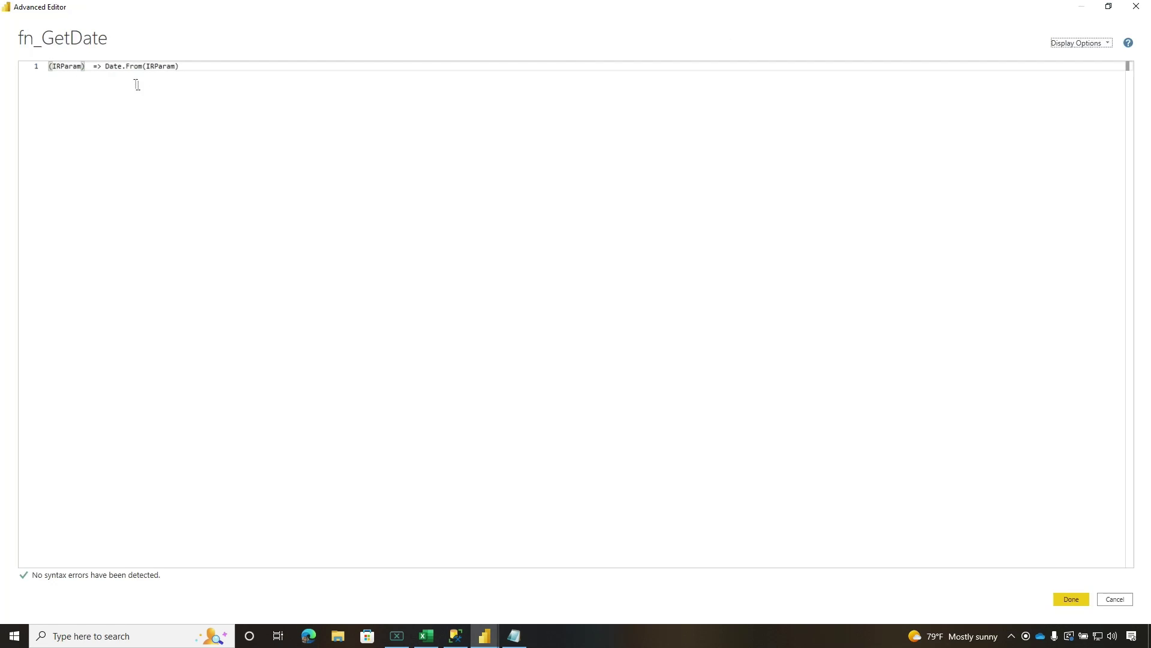
pyautogui.write(' as datei')
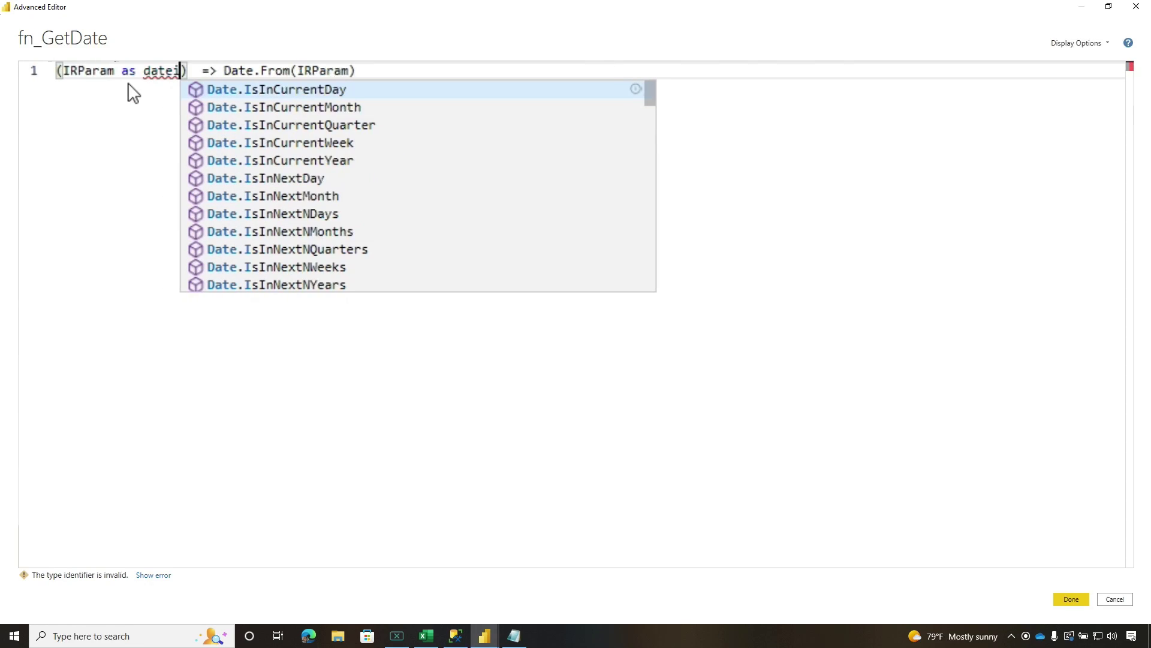
pyautogui.write('time) as date')
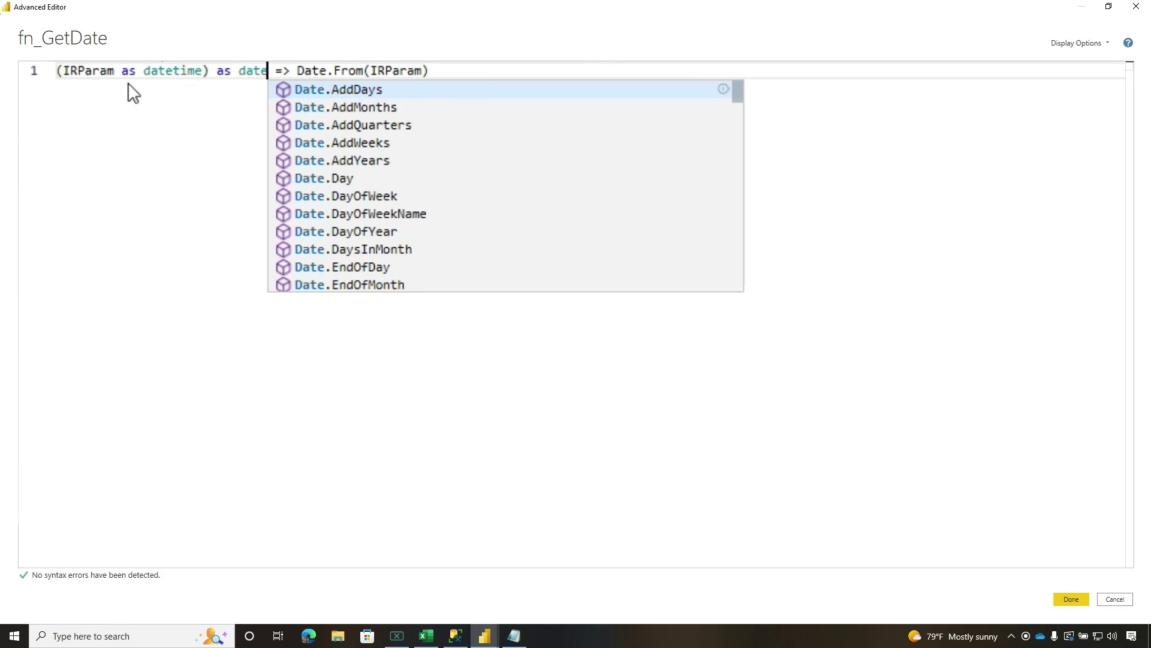
pyautogui.press('Escape')
pyautogui.press('End')
pyautogui.click(1071, 599)
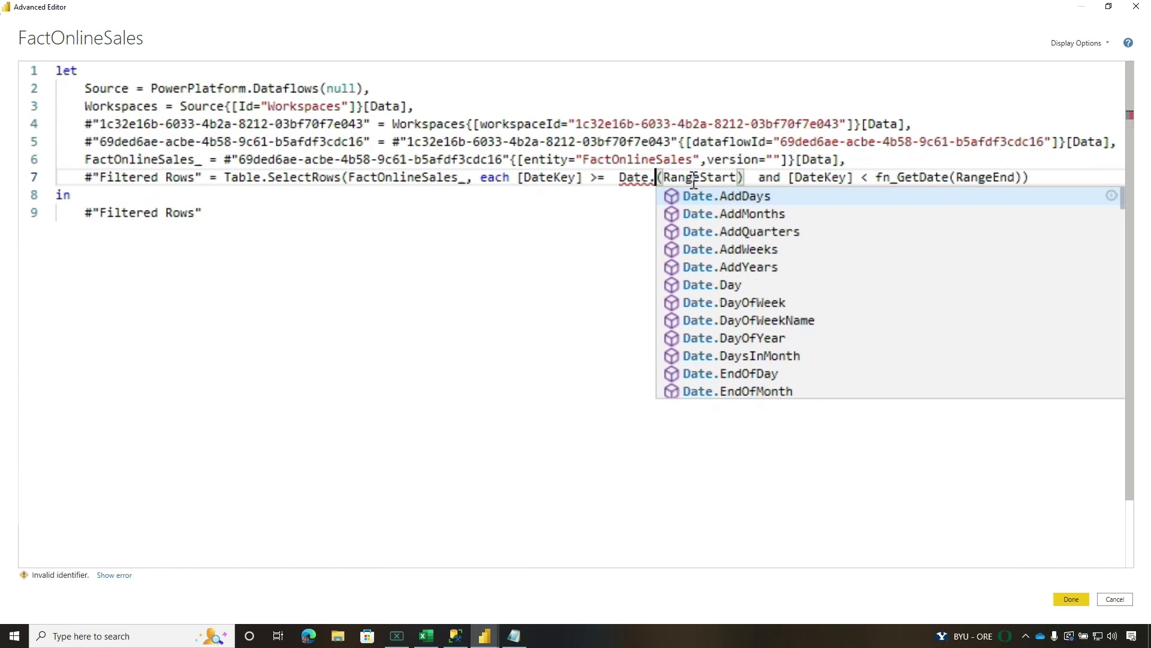
pyautogui.write('rom')
# - Swap both fn_GetDate calls for Date.From(RangeStart) and Date.From(RangeEnd)
pyautogui.moveTo(979, 177); pyautogui.dragTo(952, 177)
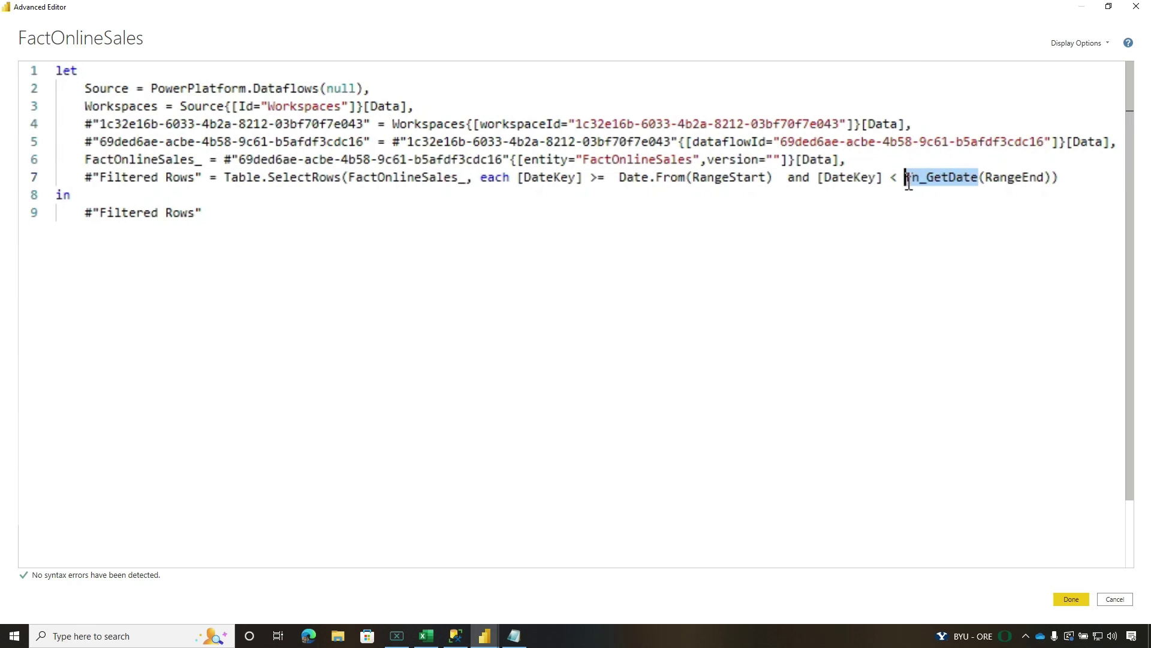
pyautogui.write('ate.F')
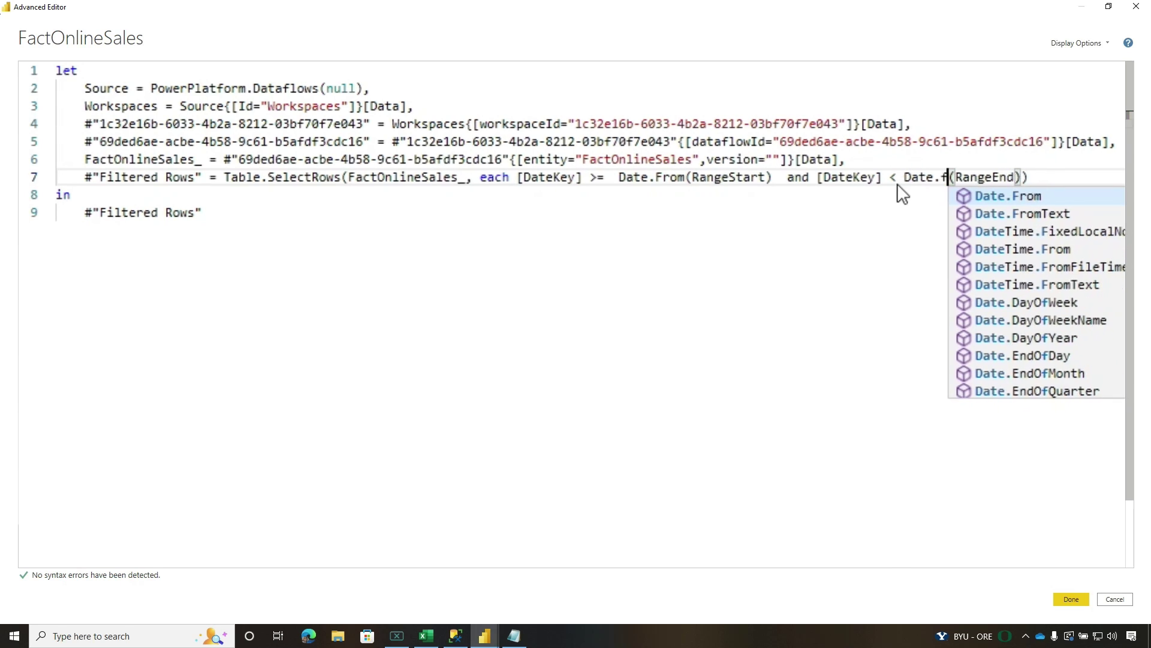
pyautogui.write('rom')
pyautogui.click(1071, 599)
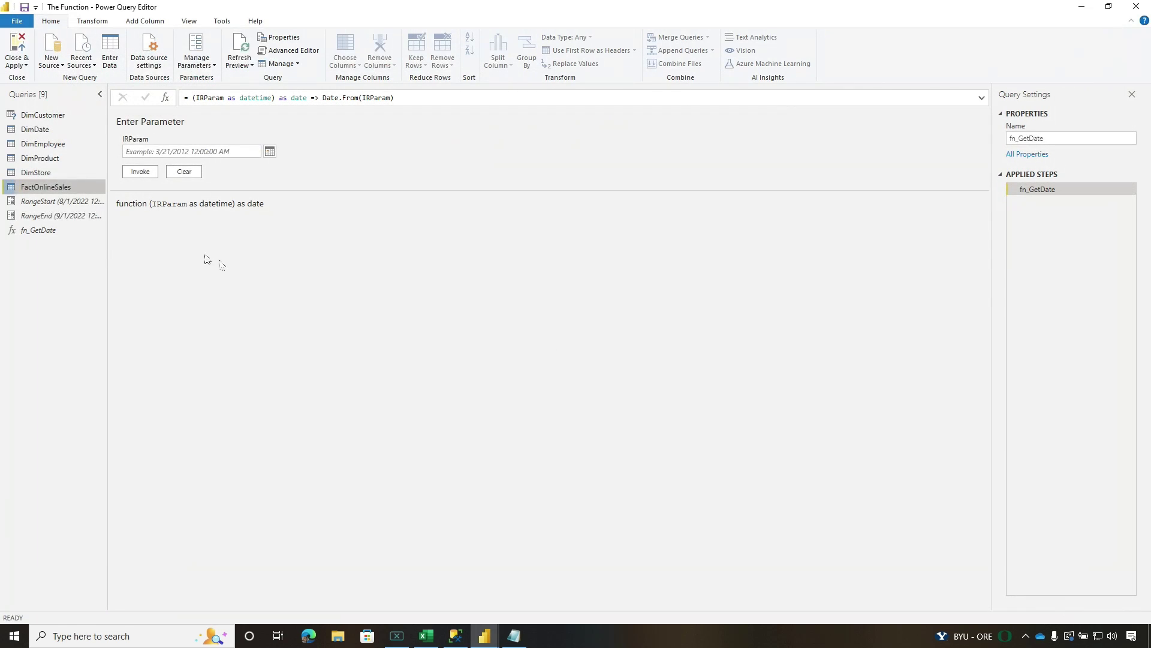
pyautogui.click(64, 187)
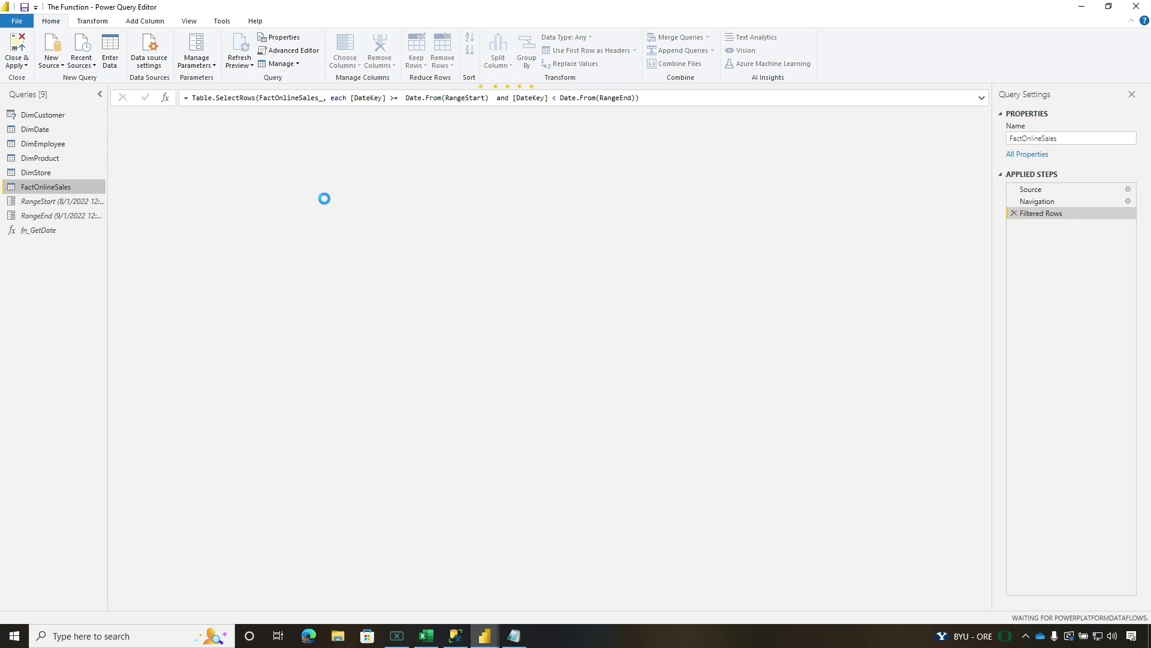